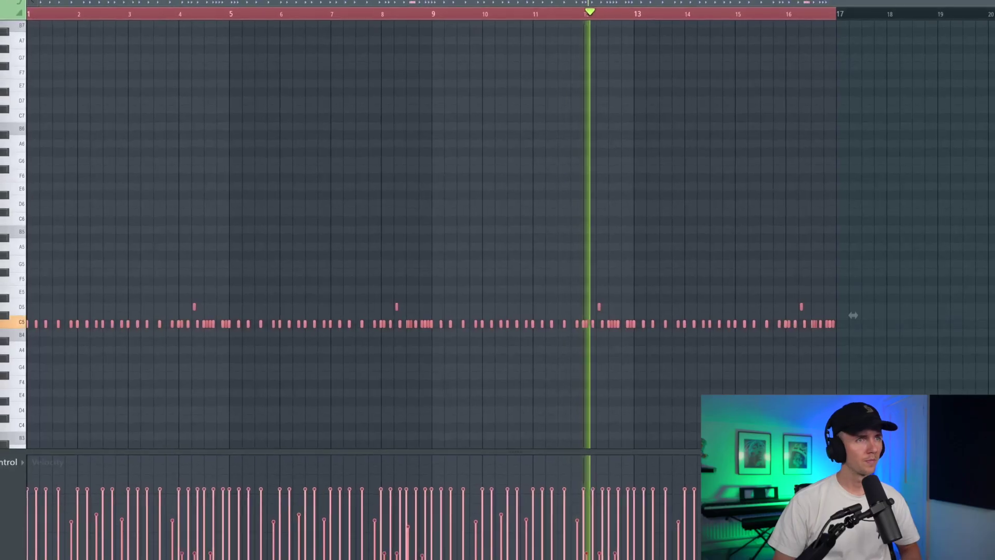
Step: Add C5 backbeat hits around bars 6 and 7 over the counter snare pattern, lowering the velocity of a ghost hit
{"action": "key", "text": "F6"}
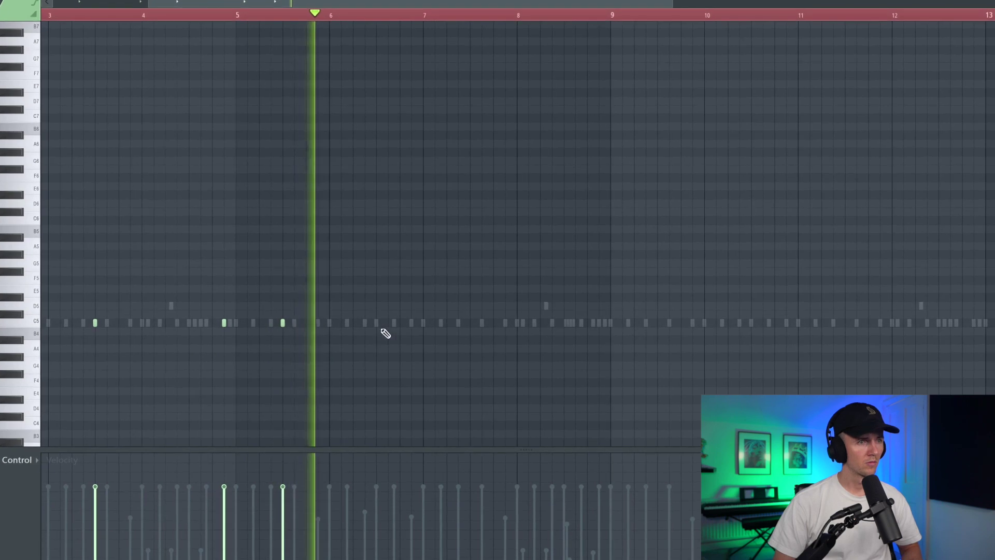
{"action": "left_click", "coordinate": [399, 321]}
{"action": "left_click_drag", "start_coordinate": [387, 491], "coordinate": [386, 525]}
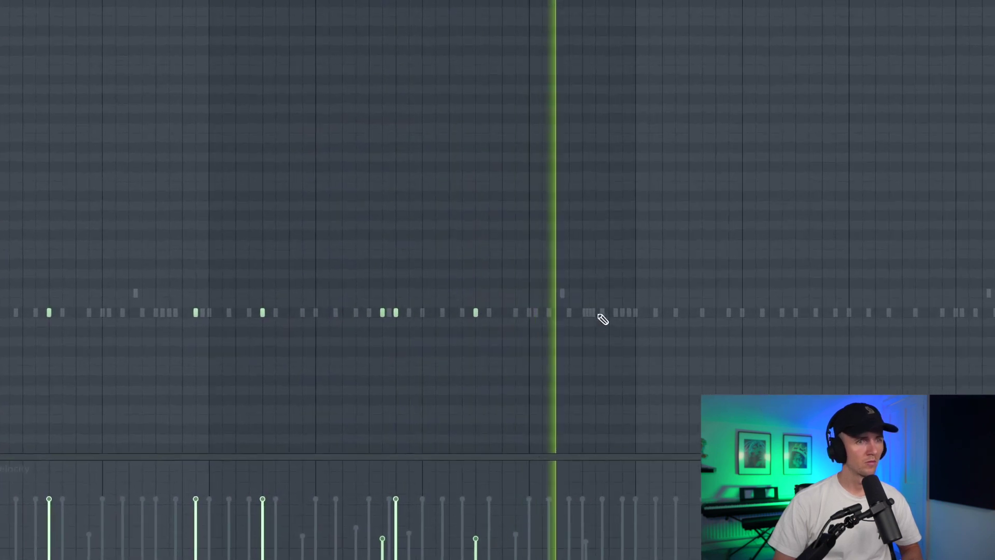
{"action": "right_click", "coordinate": [451, 311]}
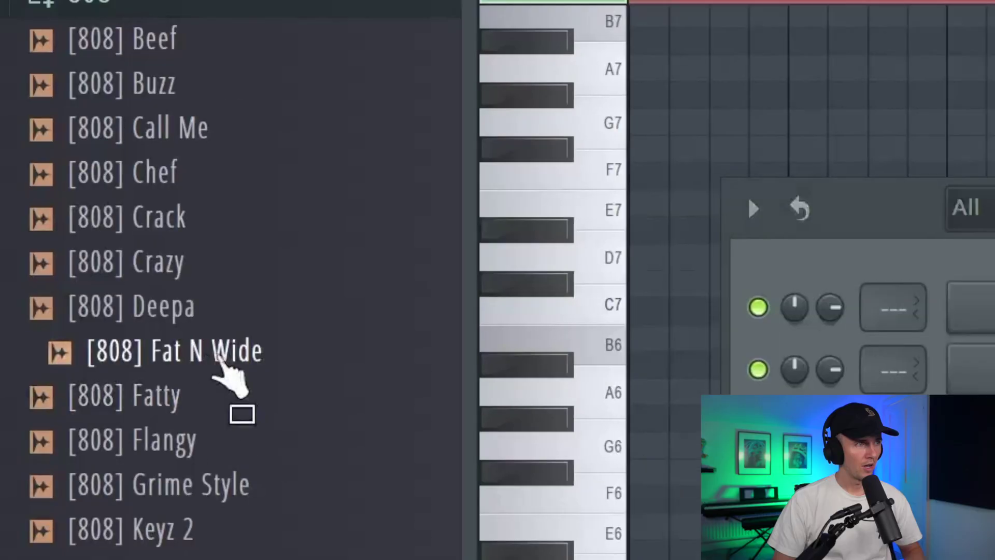
Step: Load the [808] Fat N Wide sample and write its bassline, shortening the E6 slide note and adding a second G#5 note in bar 5
{"action": "left_click_drag", "start_coordinate": [222, 362], "coordinate": [476, 317]}
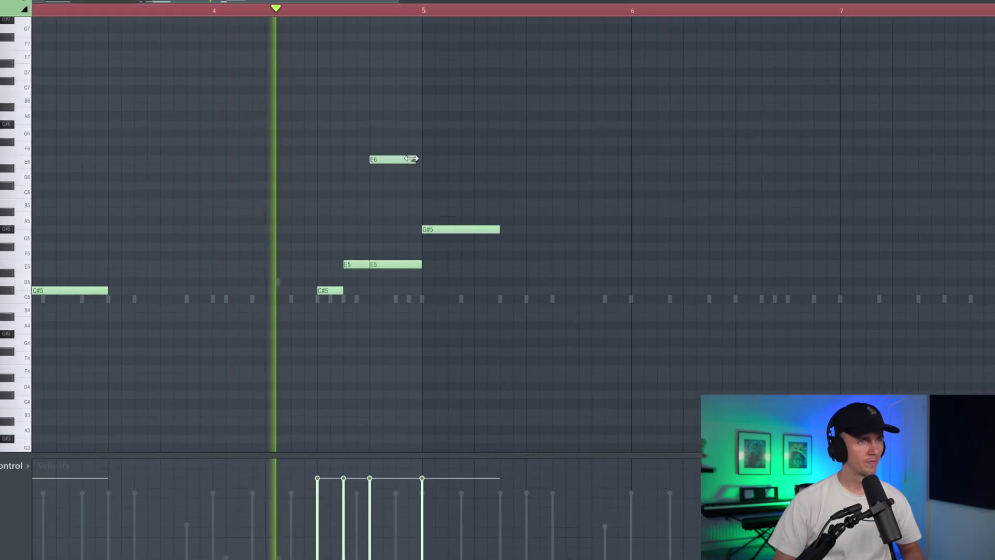
{"action": "left_click_drag", "start_coordinate": [411, 158], "coordinate": [383, 159]}
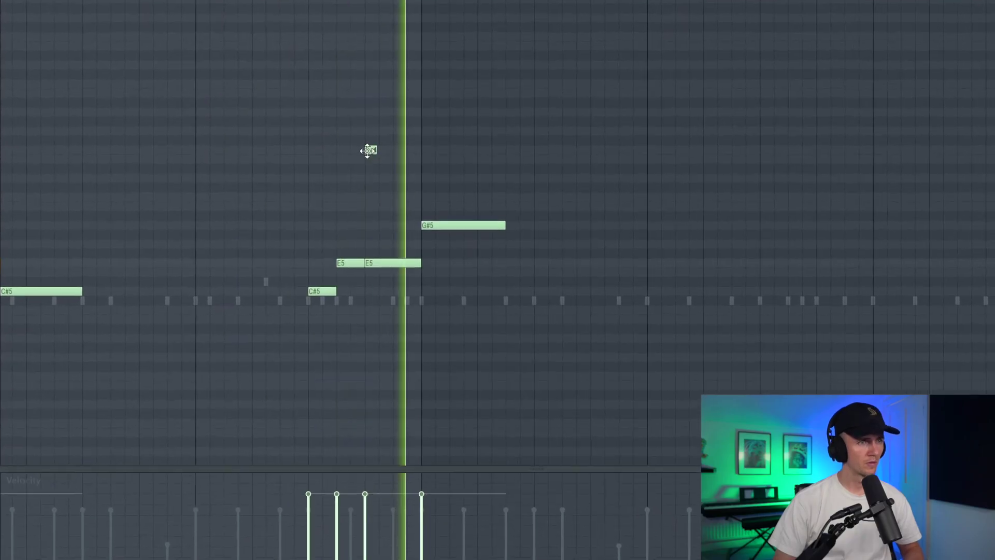
{"action": "left_click", "coordinate": [672, 224]}
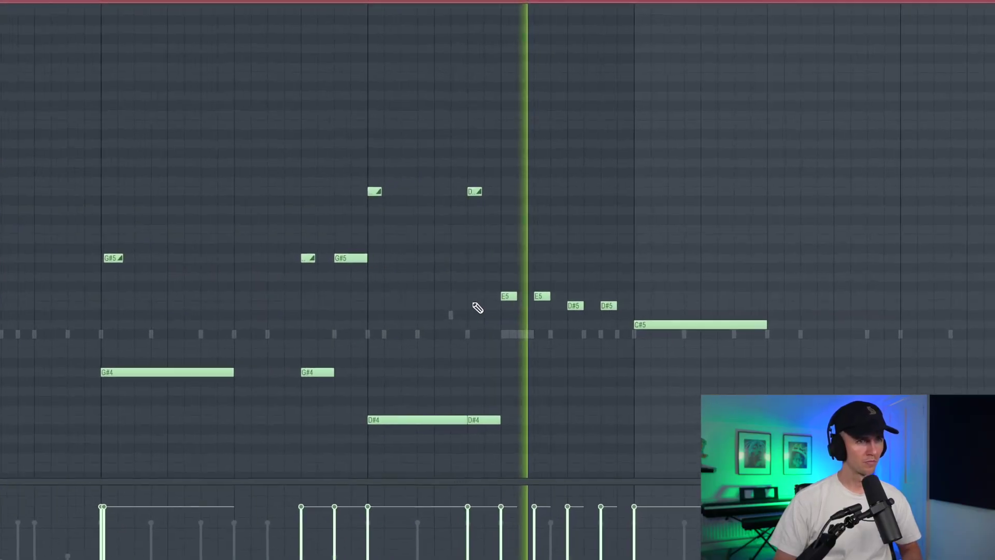
Step: Duplicate the eight-bar 808 bassline so that it fills bars 9 to 17
{"action": "scroll", "coordinate": [473, 304], "scroll_direction": "down", "scroll_amount": 3}
{"action": "scroll", "coordinate": [473, 303], "scroll_direction": "up", "scroll_amount": 2}
{"action": "scroll", "coordinate": [474, 303], "scroll_direction": "down", "scroll_amount": 2}
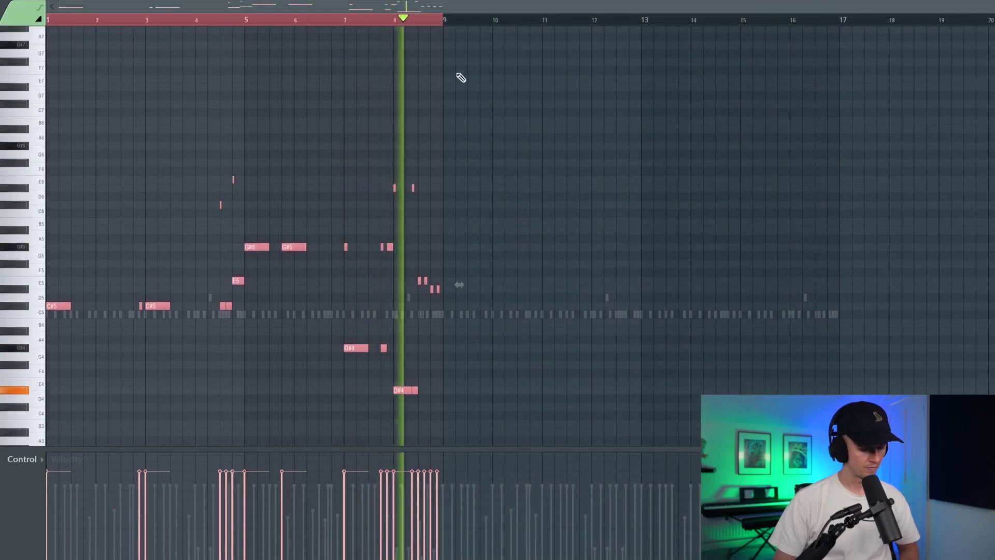
{"action": "key", "text": "ctrl+b"}
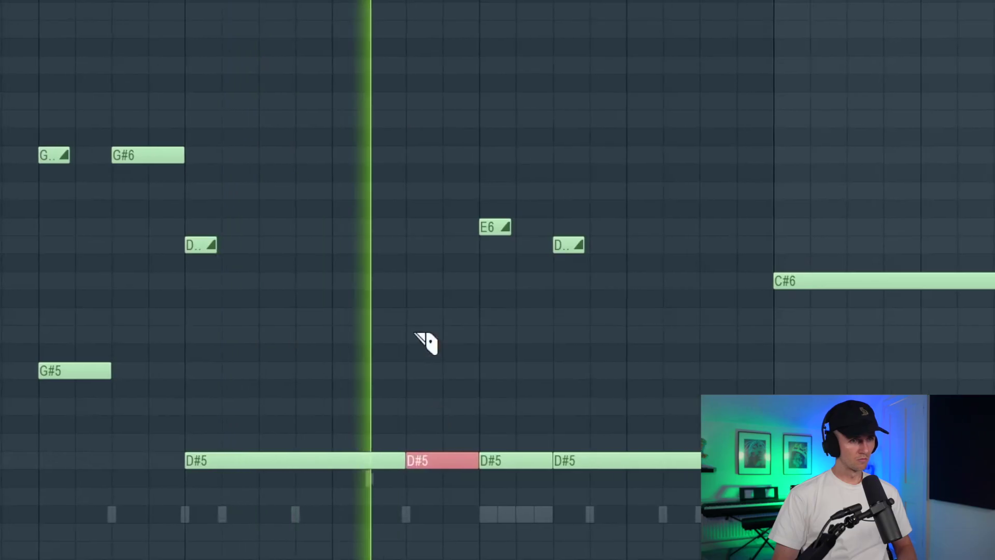
{"action": "scroll", "coordinate": [229, 340], "scroll_direction": "down", "scroll_amount": 3}
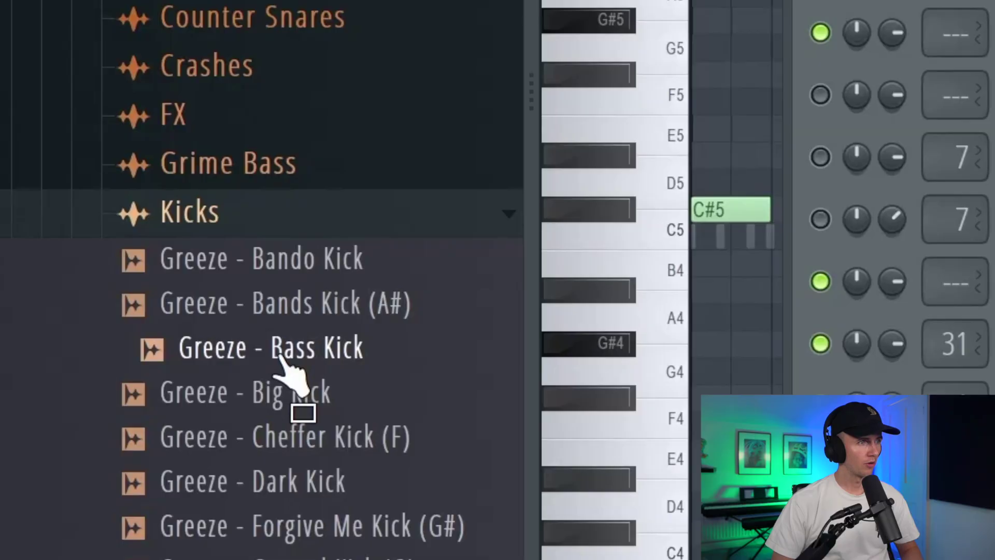
Step: Load the Greeze - Bass Kick sample into the channel rack and program its kick hits alongside the 808 notes
{"action": "left_click_drag", "start_coordinate": [283, 363], "coordinate": [464, 195]}
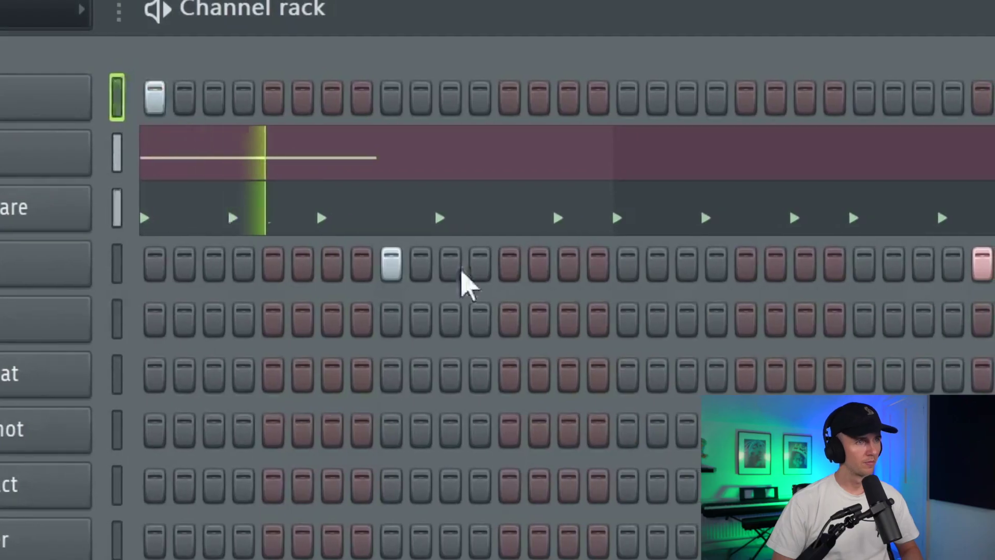
{"action": "left_click", "coordinate": [774, 101]}
{"action": "left_click", "coordinate": [695, 101]}
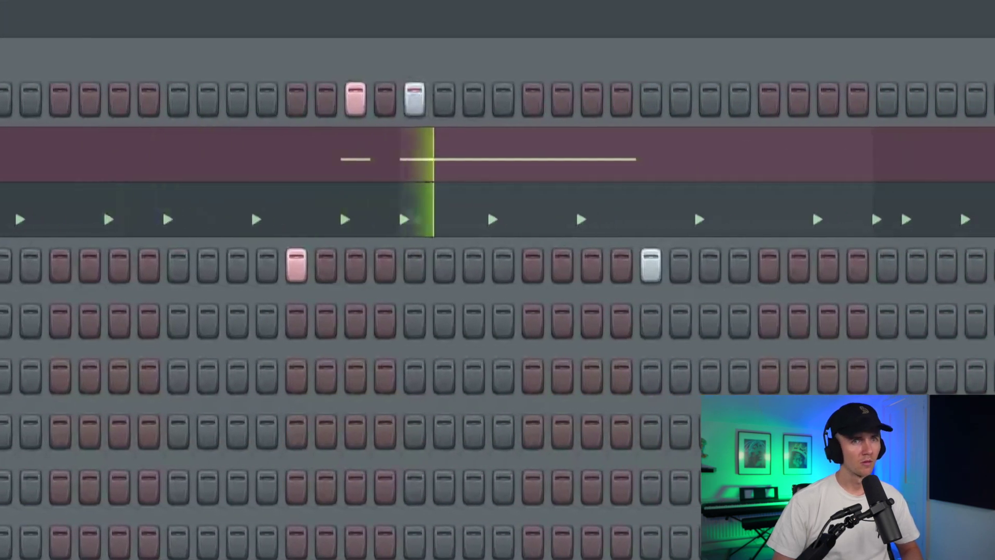
{"action": "left_click", "coordinate": [981, 103]}
{"action": "left_click", "coordinate": [826, 104]}
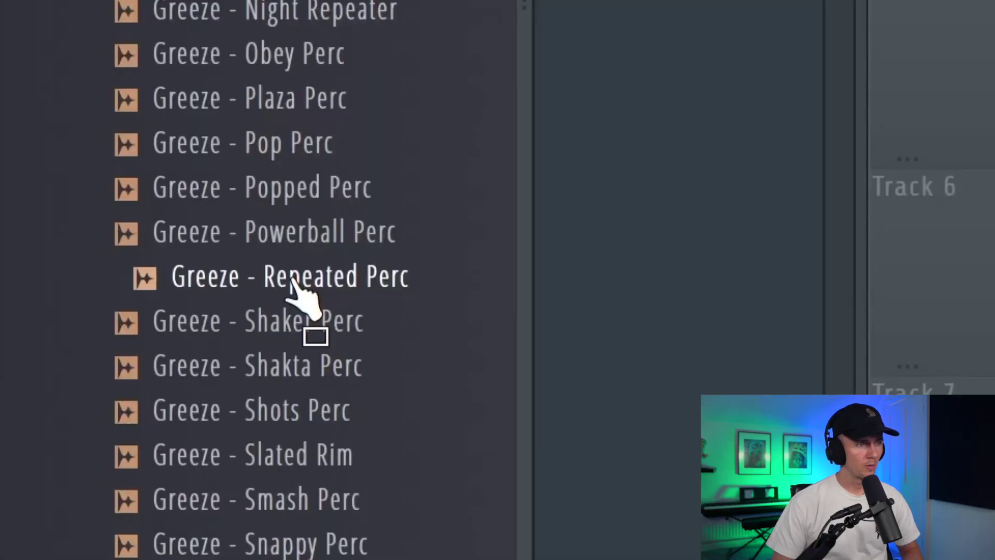
Step: Place the Greeze - Repeated Perc sample at the start of Track 4 in the playlist
{"action": "left_click_drag", "start_coordinate": [293, 284], "coordinate": [298, 291]}
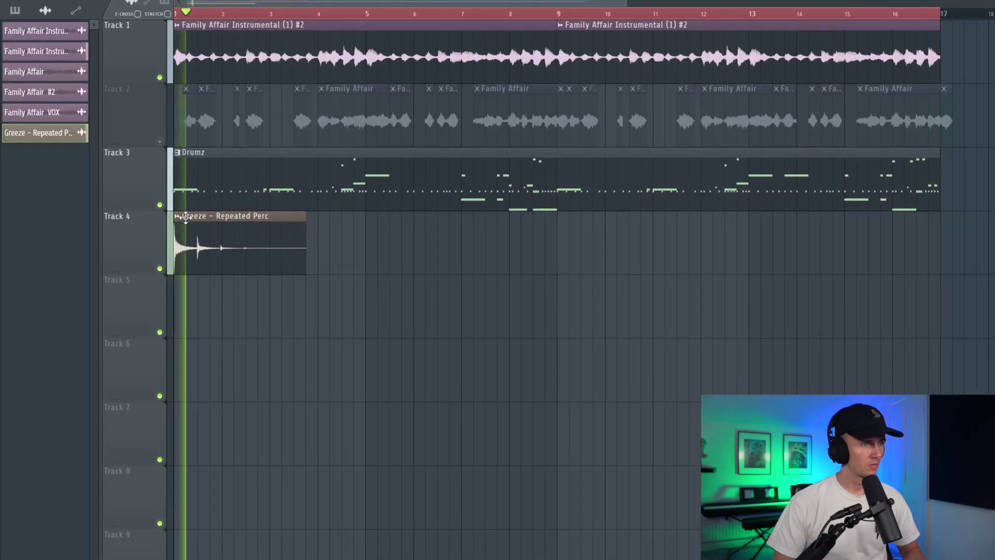
{"action": "right_click", "coordinate": [184, 213]}
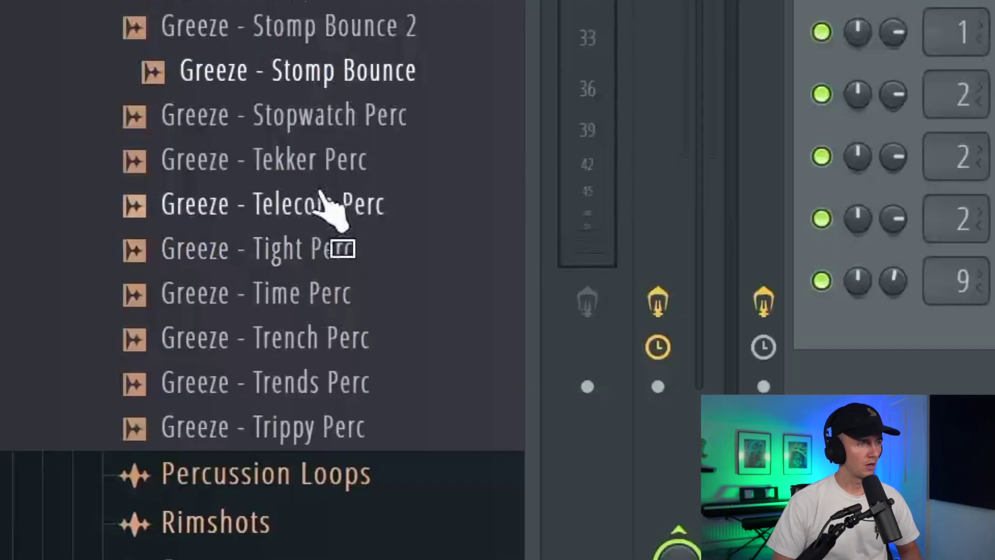
Step: Load the Greeze - Tight Perc sample into the channel rack and program its hits between bars 4 and 6
{"action": "left_click_drag", "start_coordinate": [337, 270], "coordinate": [529, 240]}
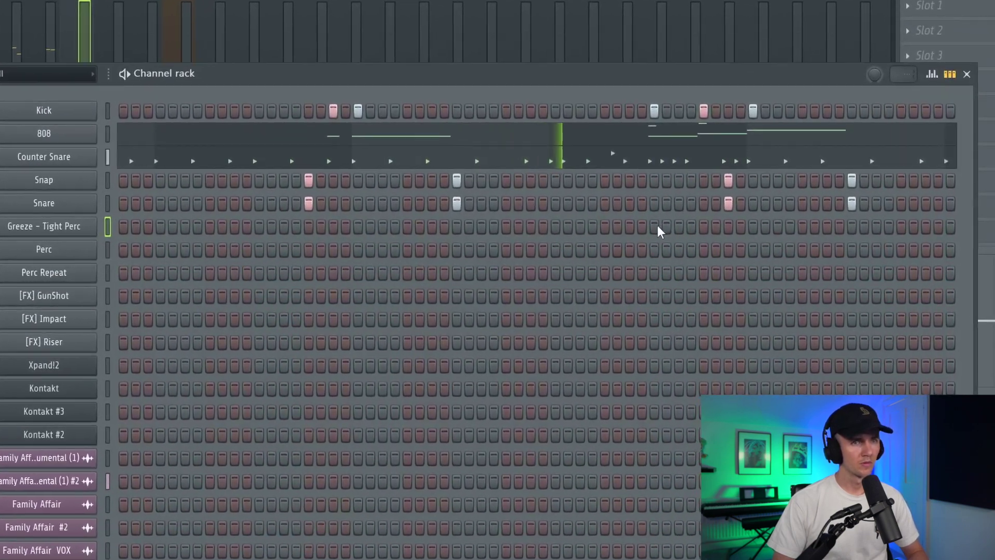
{"action": "left_click", "coordinate": [668, 229]}
{"action": "left_click", "coordinate": [762, 228]}
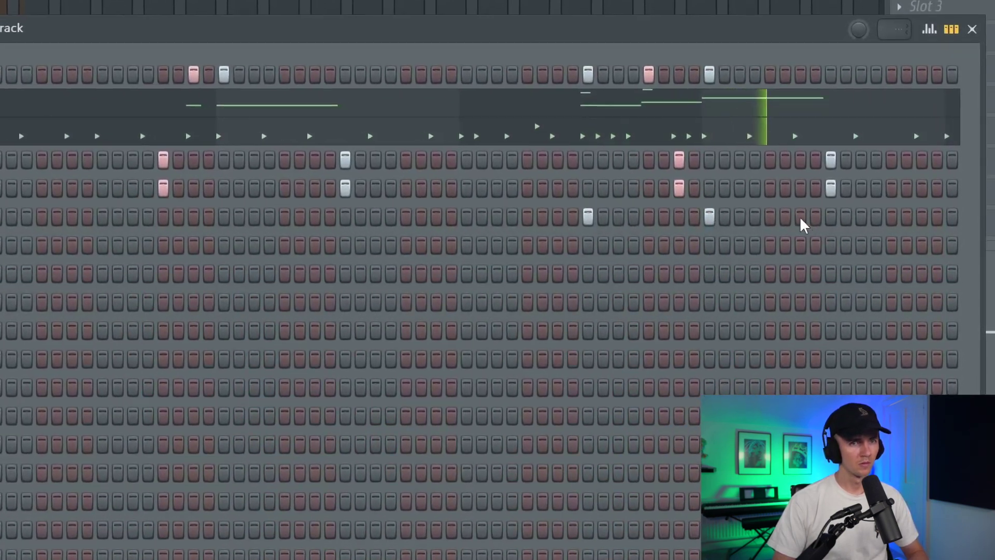
{"action": "left_click", "coordinate": [807, 220]}
{"action": "left_click", "coordinate": [893, 220]}
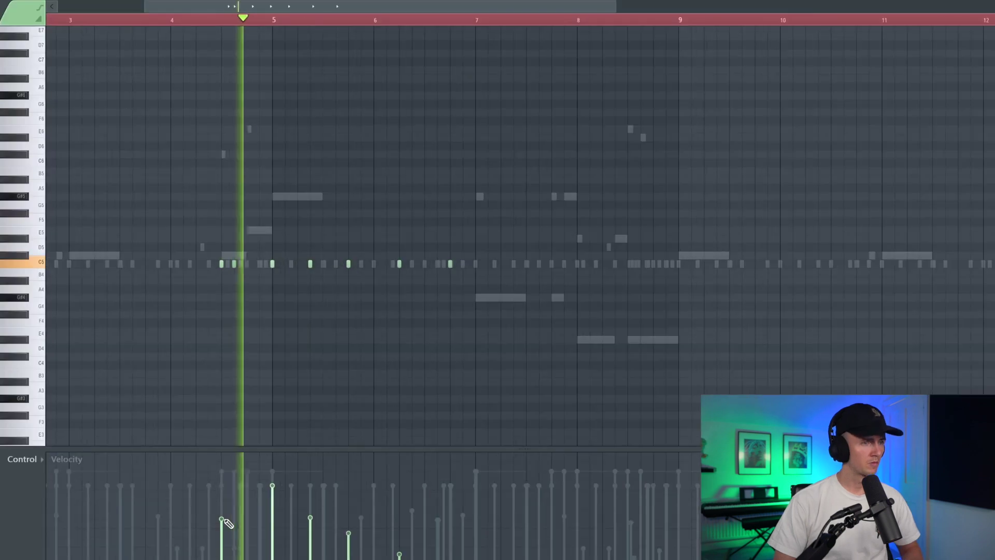
Step: Pan the Tight Perc hits alternately to opposite sides in the note control lane
{"action": "left_click", "coordinate": [35, 461]}
{"action": "left_click", "coordinate": [43, 502]}
{"action": "left_click", "coordinate": [38, 466]}
{"action": "left_click", "coordinate": [40, 478]}
{"action": "left_click_drag", "start_coordinate": [311, 525], "coordinate": [312, 477]}
{"action": "left_click_drag", "start_coordinate": [350, 530], "coordinate": [350, 559]}
{"action": "left_click_drag", "start_coordinate": [400, 527], "coordinate": [431, 444]}
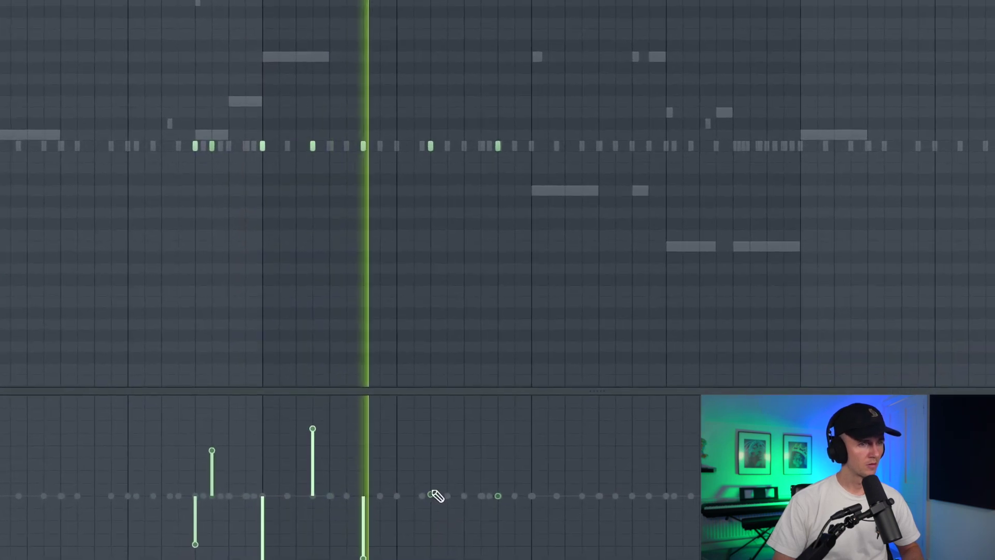
{"action": "left_click_drag", "start_coordinate": [497, 496], "coordinate": [498, 552]}
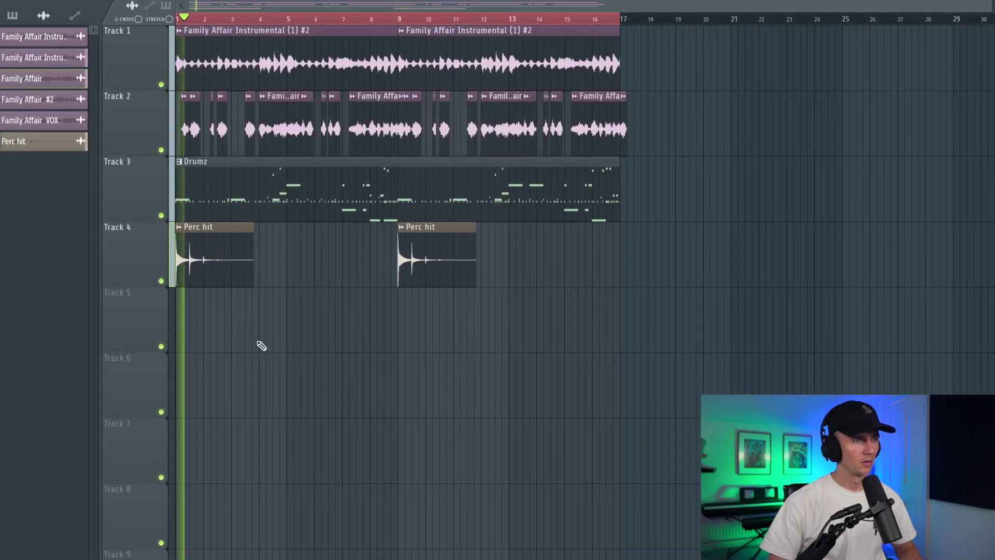
Step: Slice the Perc hit clip at bar 9 on Track 4 at the second hit of its waveform
{"action": "scroll", "coordinate": [181, 391], "scroll_direction": "down", "scroll_amount": 2}
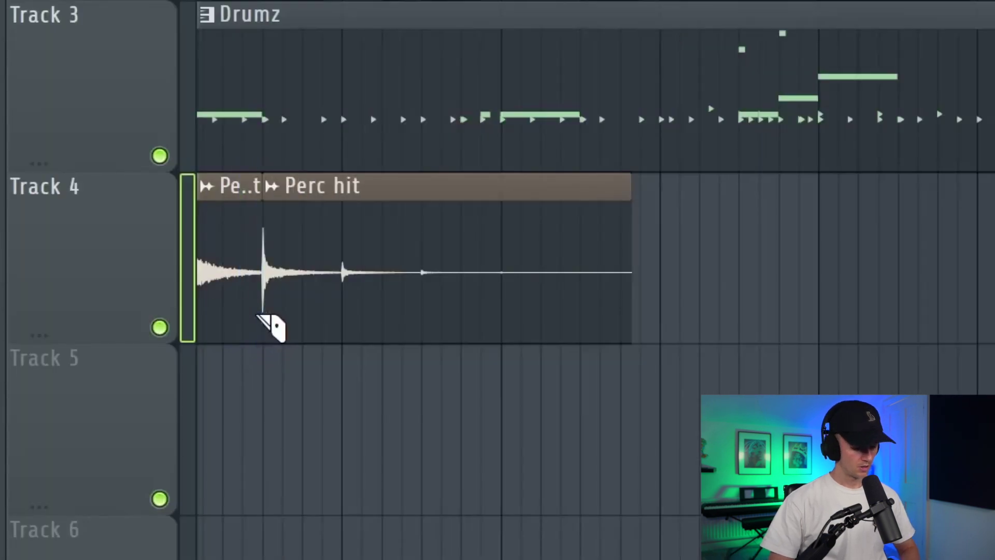
{"action": "key", "text": "b"}
{"action": "left_click_drag", "start_coordinate": [231, 318], "coordinate": [588, 351]}
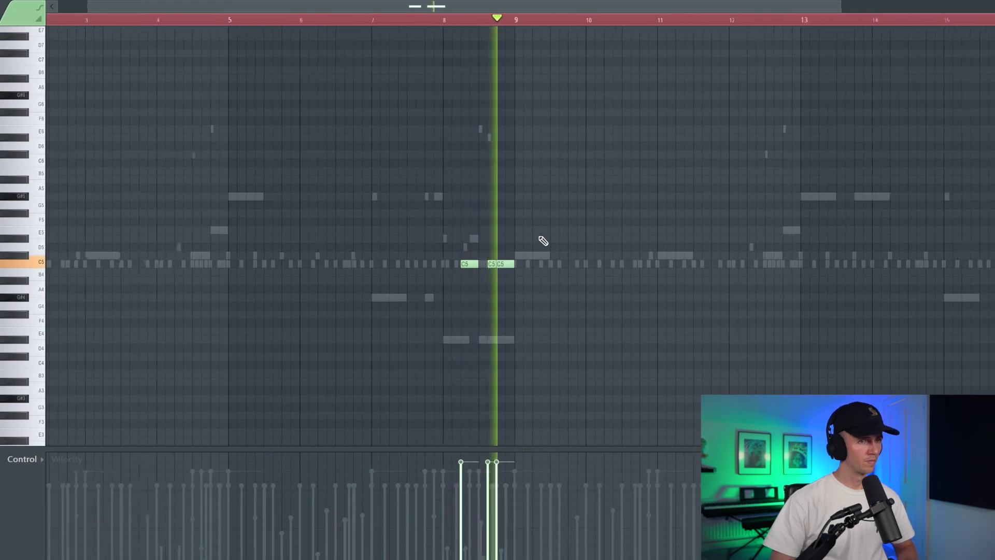
{"action": "scroll", "coordinate": [646, 151], "scroll_direction": "down", "scroll_amount": 2}
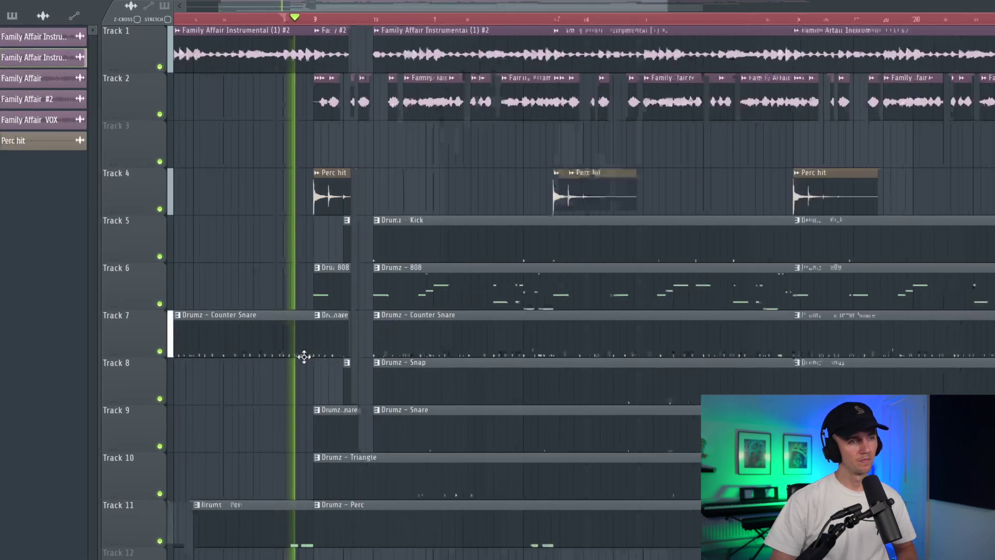
Step: Slice the Drumz - Triangle and Drumz - Perc clips in the arrangement and remove the unwanted sections
{"action": "scroll", "coordinate": [305, 355], "scroll_direction": "down", "scroll_amount": 2}
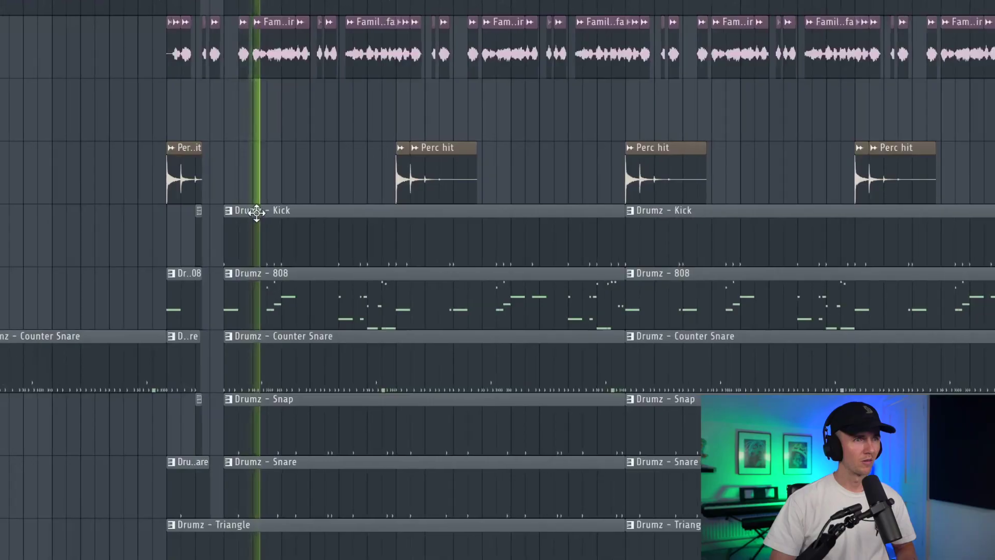
{"action": "scroll", "coordinate": [344, 143], "scroll_direction": "down", "scroll_amount": 2}
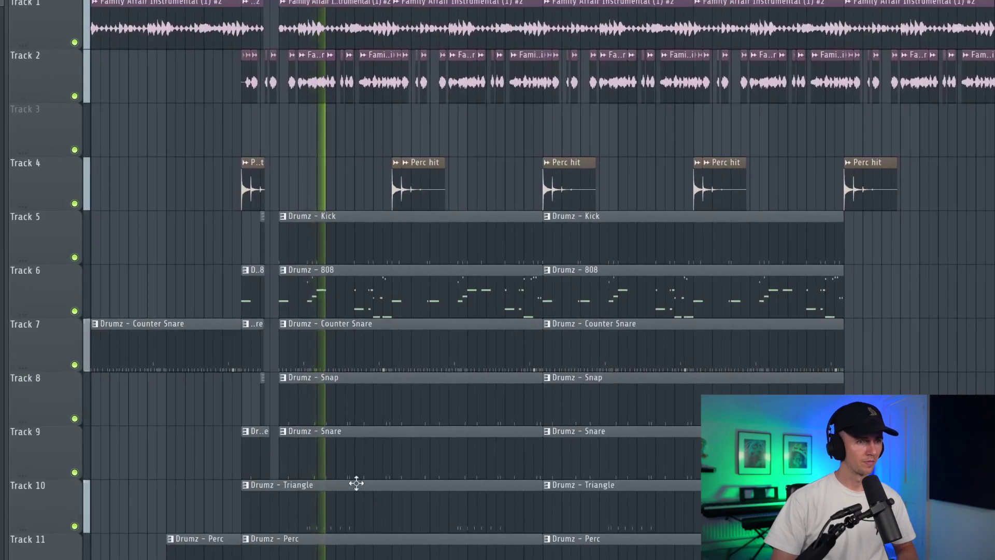
{"action": "key", "text": "c"}
{"action": "right_click", "coordinate": [317, 537]}
{"action": "right_click", "coordinate": [431, 489]}
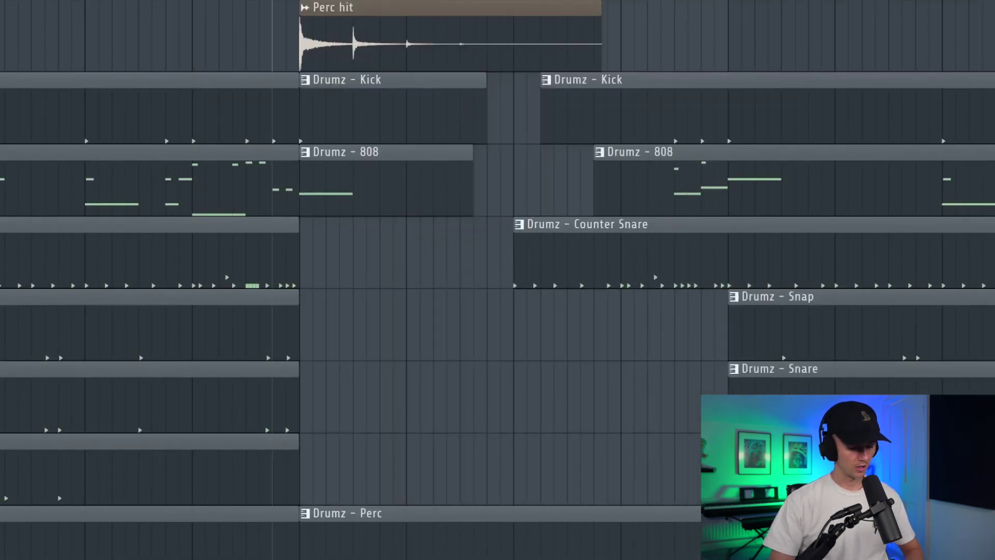
Step: Open the Counter Snare clip that follows the drum break and delete a C5 note in bar 8
{"action": "right_click", "coordinate": [254, 236]}
{"action": "double_click", "coordinate": [362, 257]}
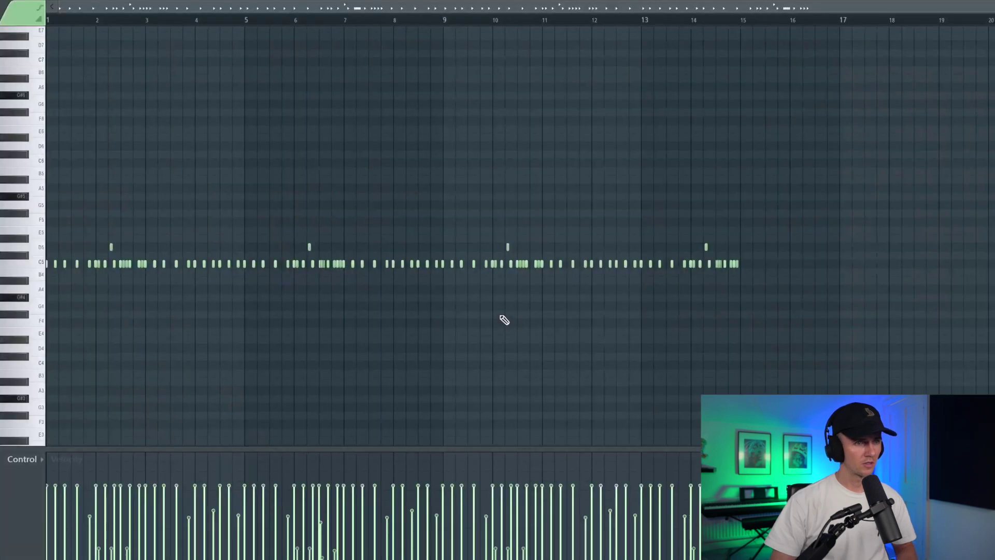
{"action": "scroll", "coordinate": [182, 316], "scroll_direction": "up", "scroll_amount": 4}
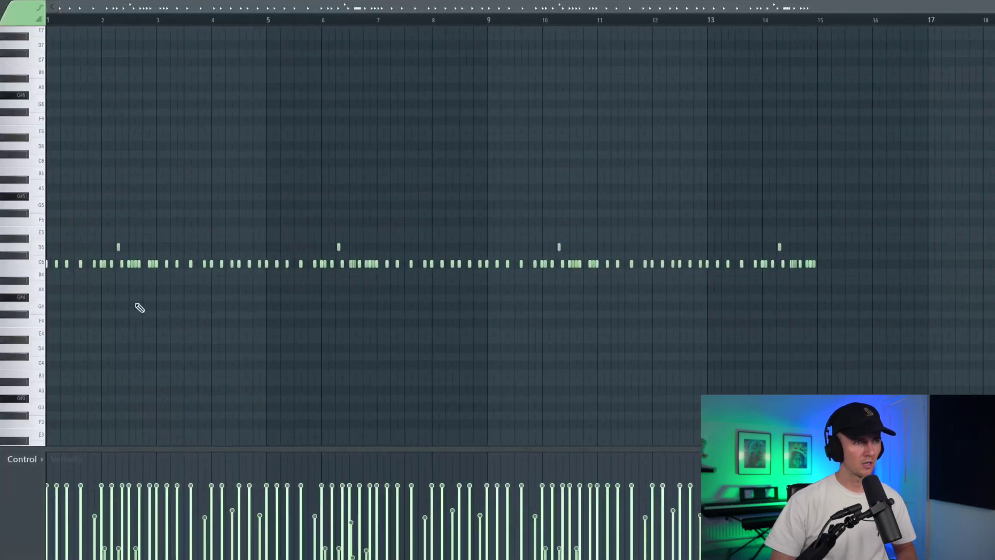
{"action": "right_click", "coordinate": [463, 267]}
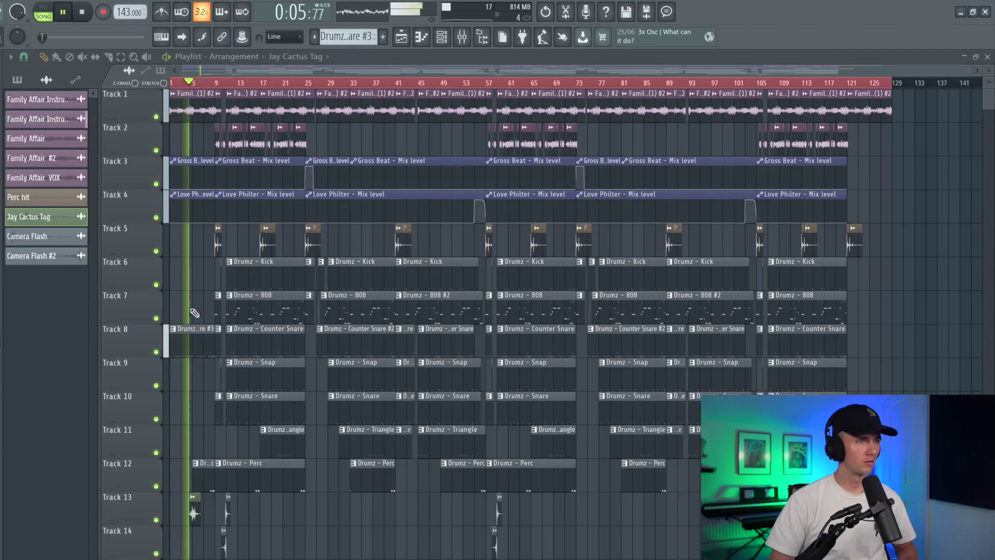
Step: Examine the full arrangement during playback, including the drum breaks and the Gross Beat and Love Philter automation clips
{"action": "scroll", "coordinate": [194, 313], "scroll_direction": "up", "scroll_amount": 3, "text": "ctrl"}
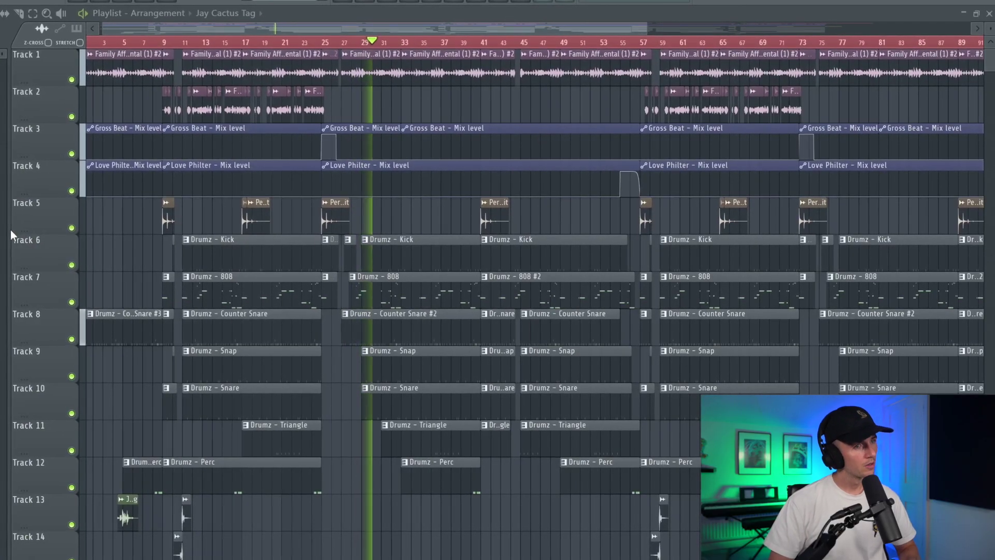
{"action": "scroll", "coordinate": [194, 281], "scroll_direction": "down", "scroll_amount": 4}
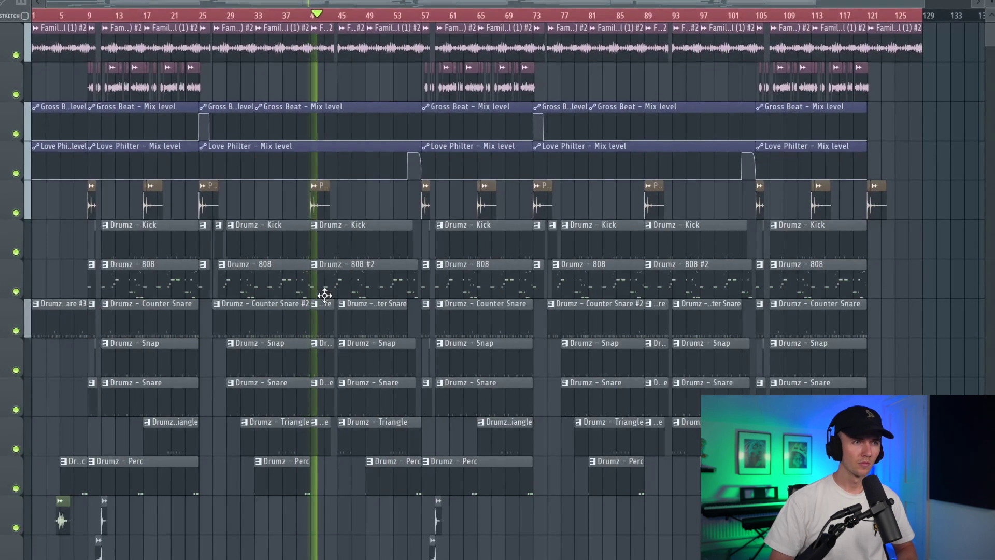
{"action": "scroll", "coordinate": [295, 317], "scroll_direction": "up", "scroll_amount": 2}
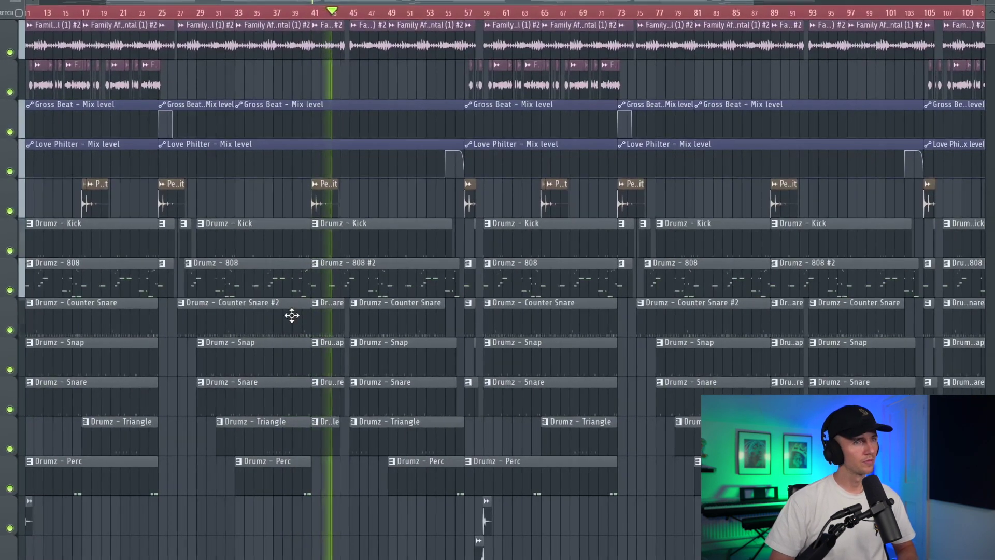
{"action": "scroll", "coordinate": [293, 316], "scroll_direction": "up", "scroll_amount": 4}
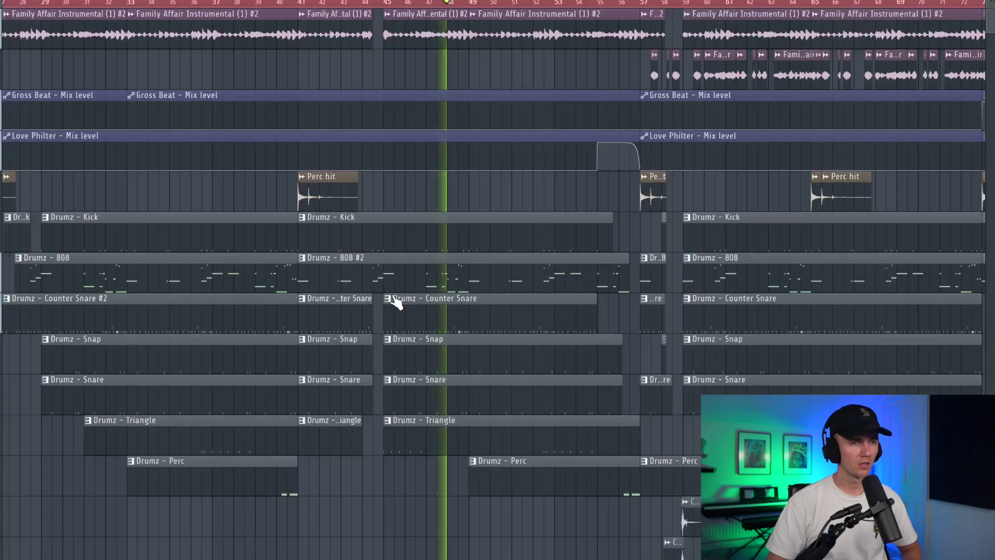
{"action": "scroll", "coordinate": [381, 280], "scroll_direction": "down", "scroll_amount": 6}
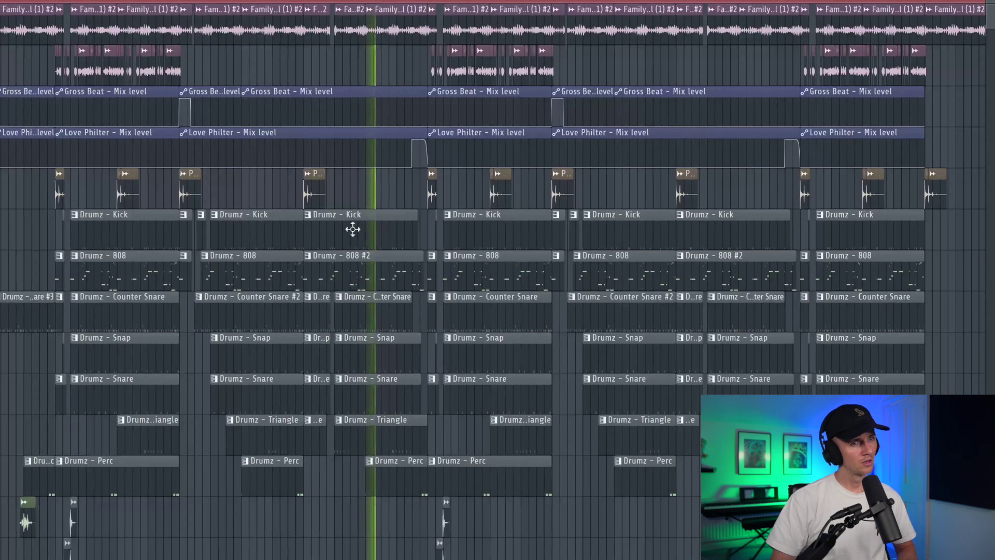
{"action": "scroll", "coordinate": [339, 219], "scroll_direction": "up", "scroll_amount": 3}
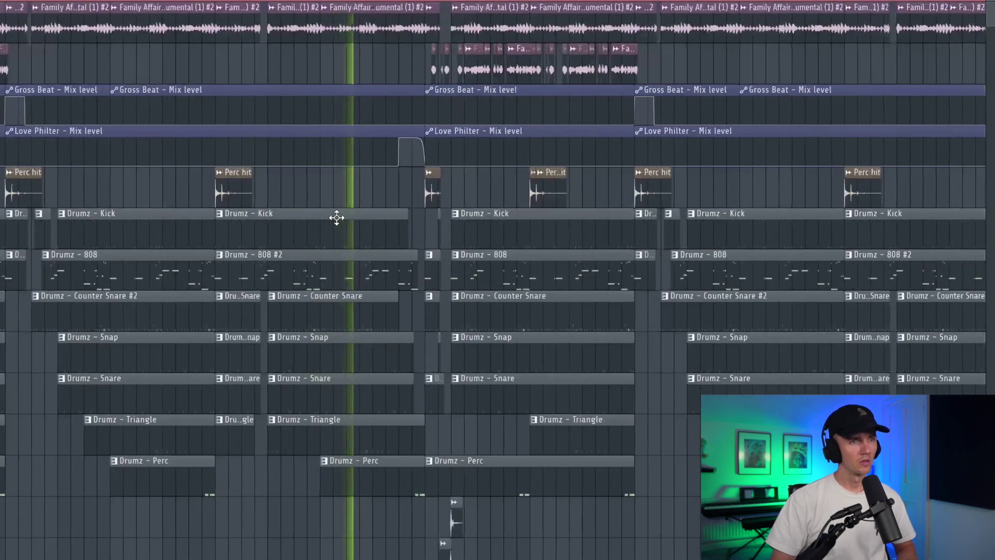
{"action": "scroll", "coordinate": [464, 190], "scroll_direction": "up", "scroll_amount": 2}
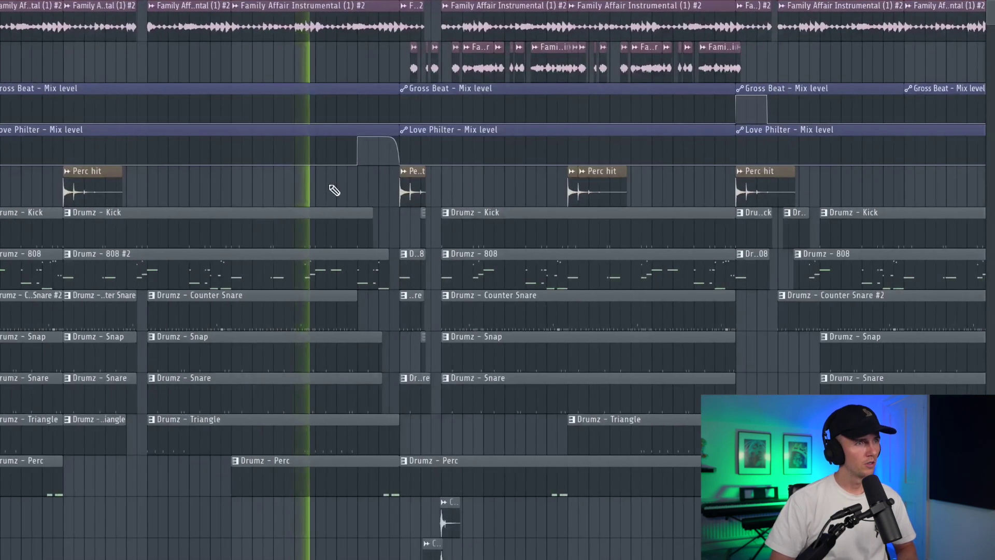